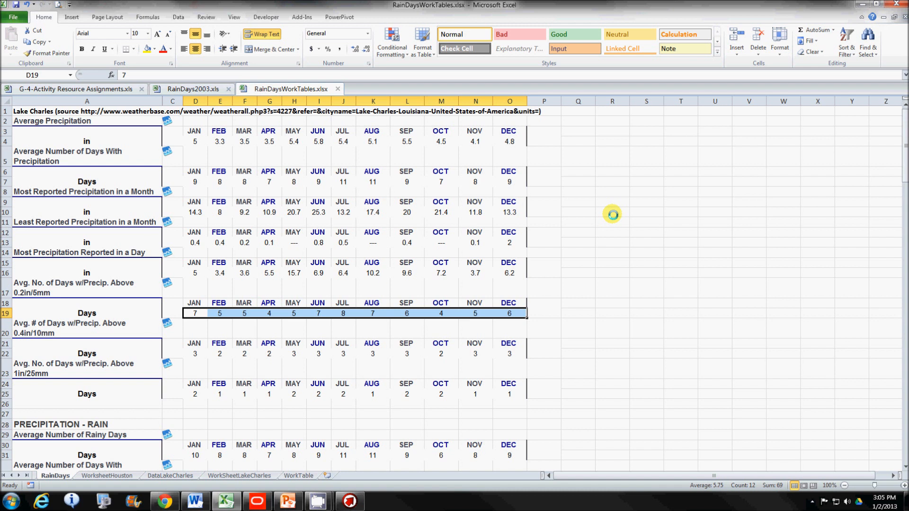
# Step: Examine the Lake Charles weather source line and the monthly average days with precipitation above 0.2in, January through December
pyautogui.click(421, 120)
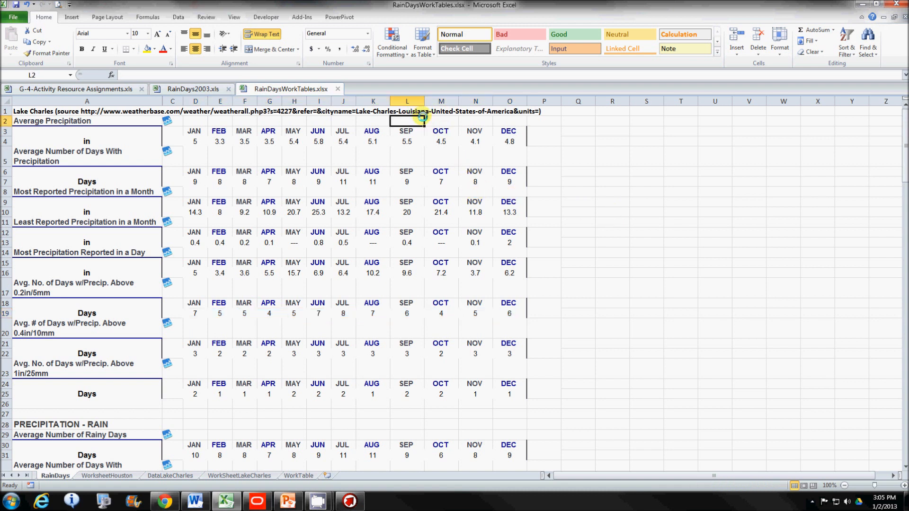
pyautogui.click(428, 110)
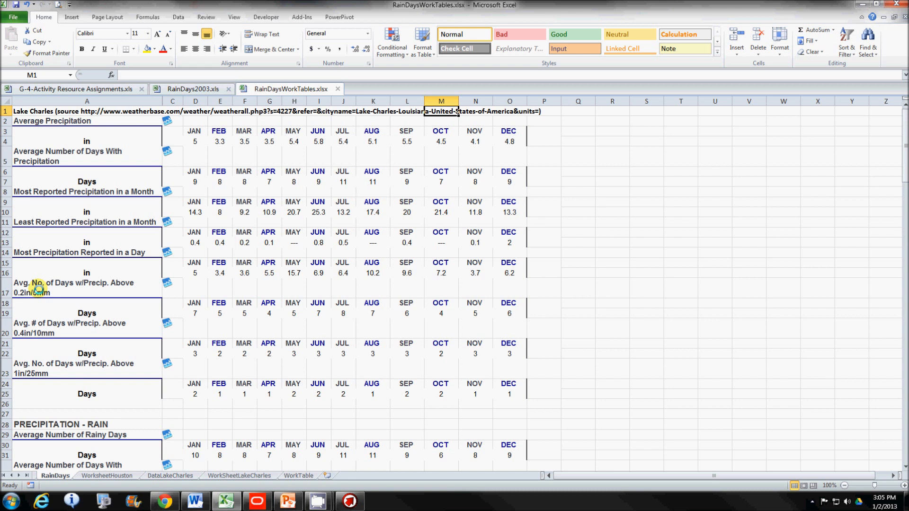
pyautogui.click(195, 312)
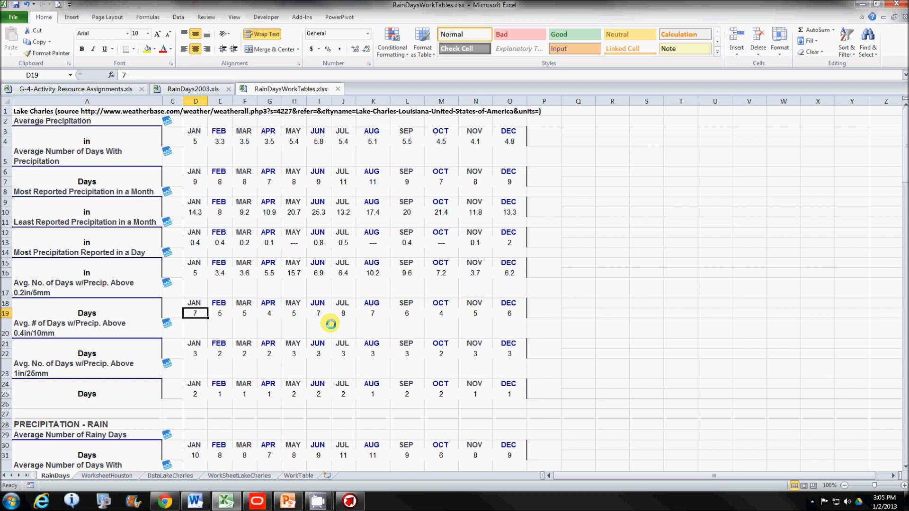
pyautogui.press('Right')
pyautogui.press('Right')
pyautogui.press('Right')
pyautogui.press('Right')
pyautogui.press('Right')
pyautogui.press('Right')
pyautogui.press('Right')
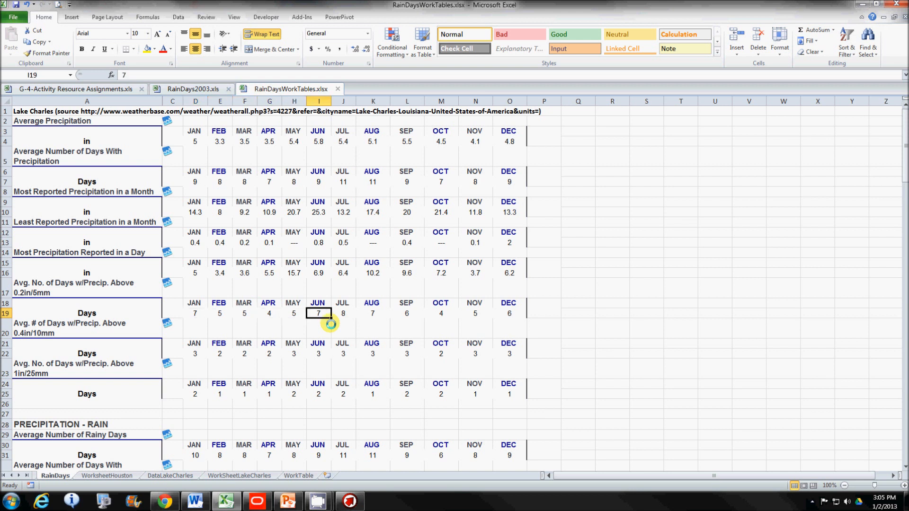
pyautogui.press('Right')
pyautogui.press('Right')
pyautogui.press('Right')
pyautogui.press('Right')
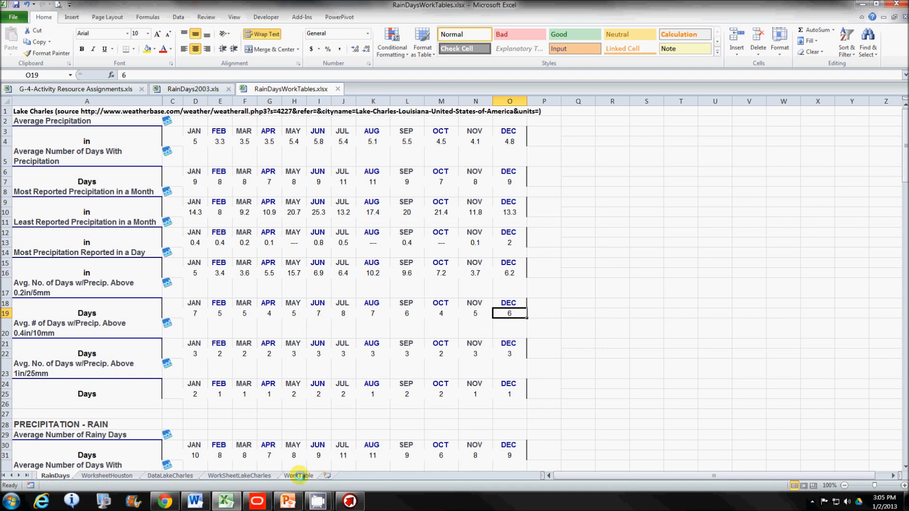
# Step: Review the yearly total days, Saturdays, likely, min and max rows on the WorkSheetLakeCharles sheet
pyautogui.click(298, 475)
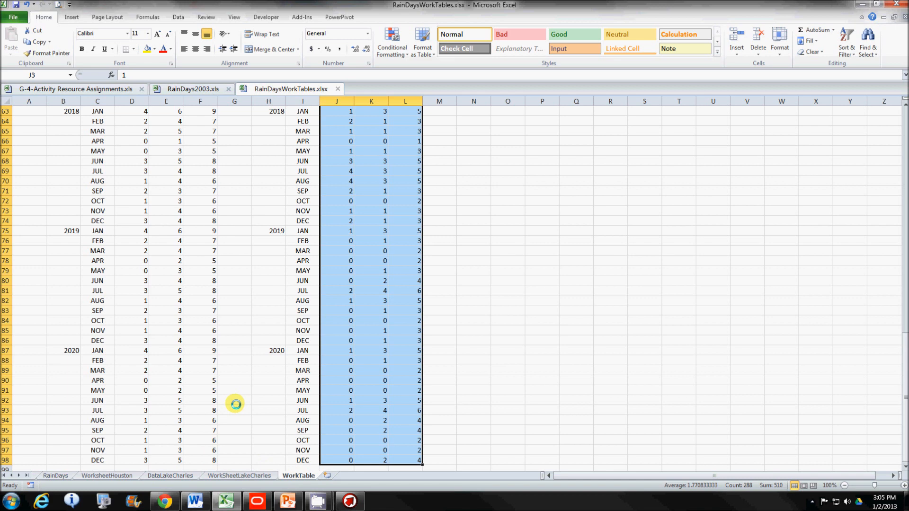
pyautogui.click(239, 476)
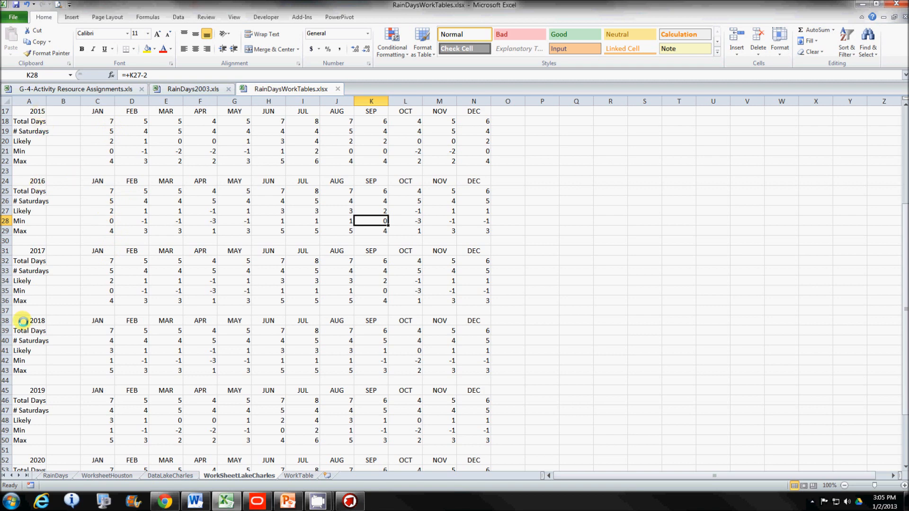
pyautogui.scroll(5, 29, 319)
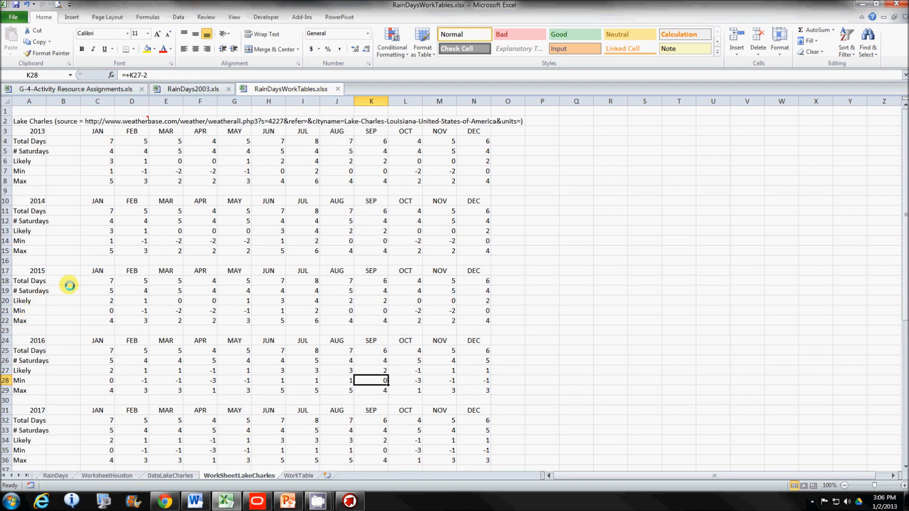
pyautogui.scroll(-3, 68, 284)
pyautogui.scroll(3, 68, 284)
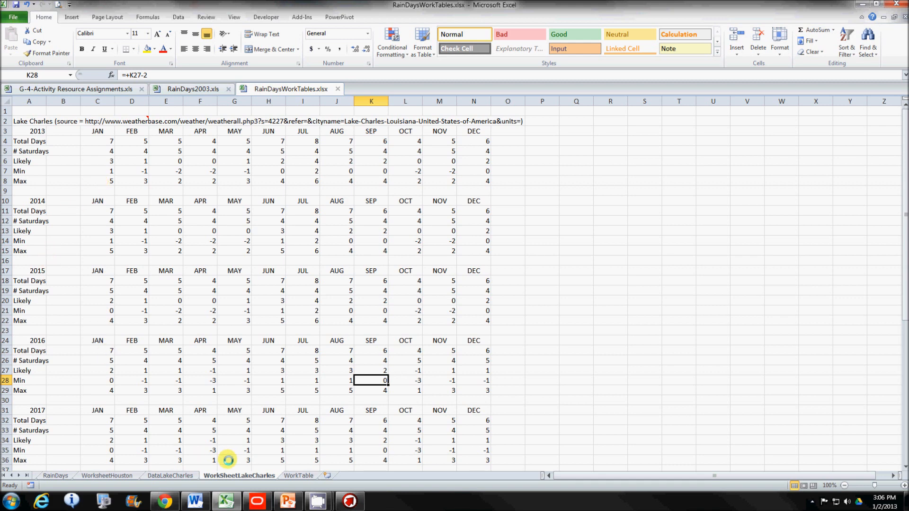
# Step: Compare the Lake Charles min, likely and max values on the WorkTable sheet with the weather events in RainDays2003.xls
pyautogui.click(296, 475)
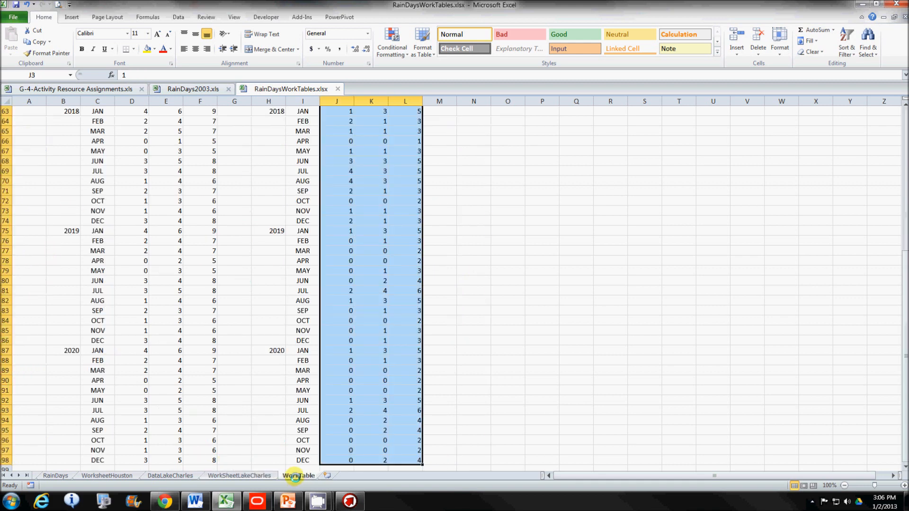
pyautogui.scroll(10, 508, 402)
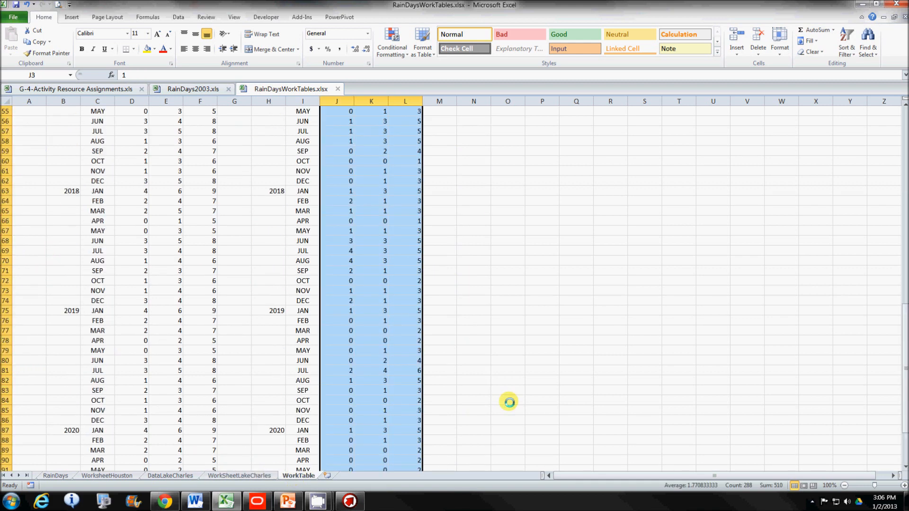
pyautogui.scroll(11, 509, 402)
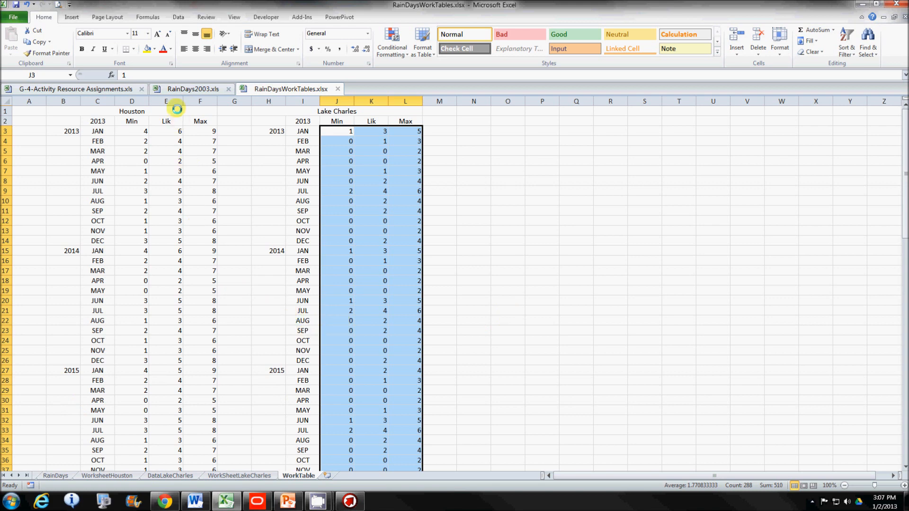
pyautogui.click(186, 88)
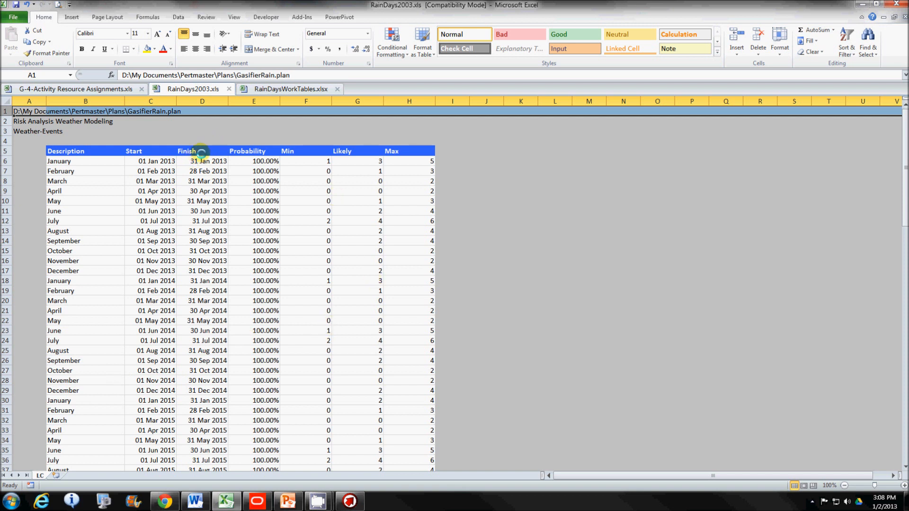
pyautogui.click(284, 89)
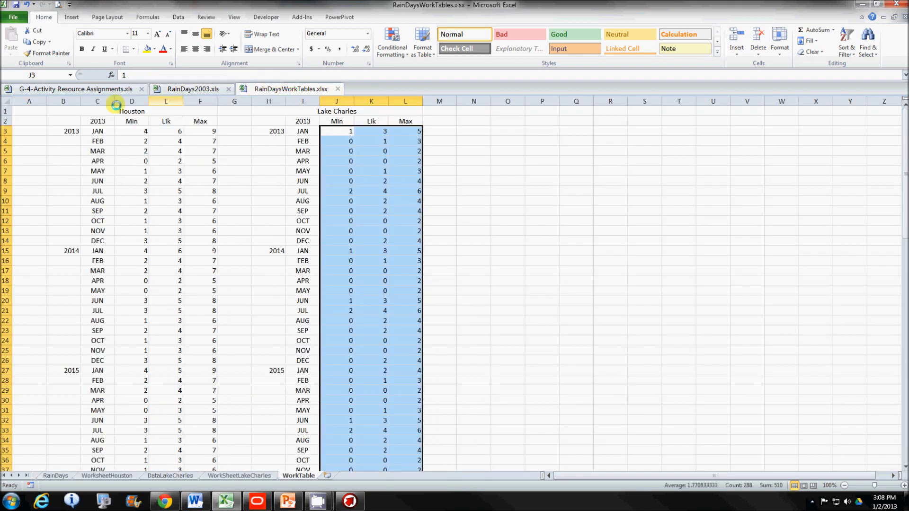
# Step: Review the precipitation-day categories on the RainDays sheet, and bring up the RainDays2003.xls workbook
pyautogui.click(59, 476)
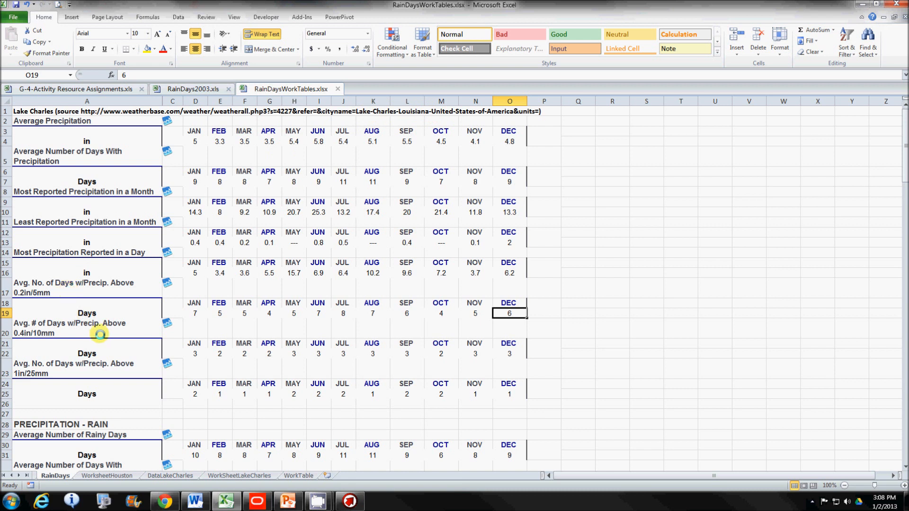
pyautogui.scroll(-1, 100, 334)
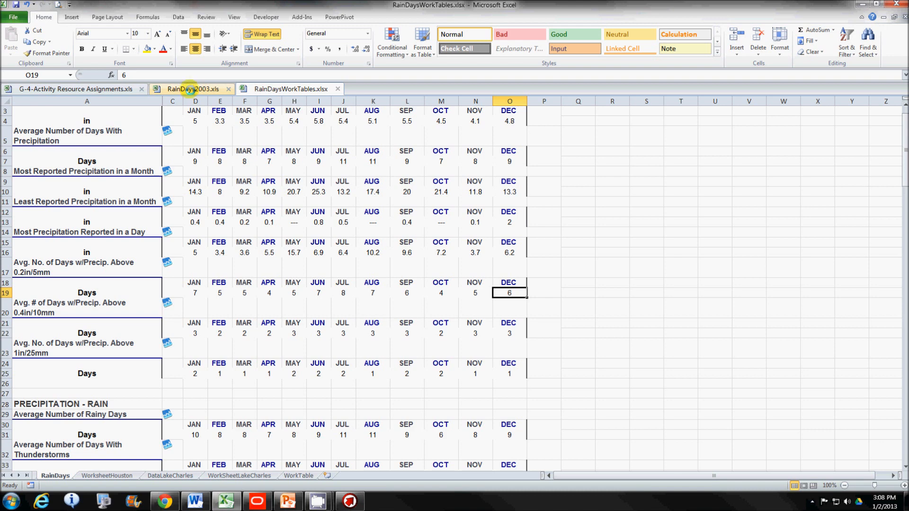
pyautogui.click(190, 90)
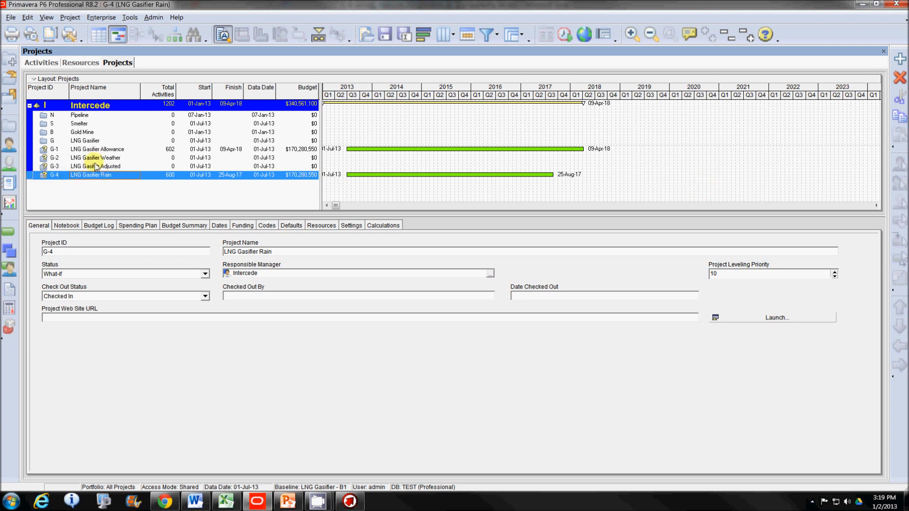
# Step: In Primavera P6, select the G-4 LNG Gasifier Rain project and view the resource list containing the WeatherCalendar resource
pyautogui.click(90, 141)
pyautogui.click(101, 175)
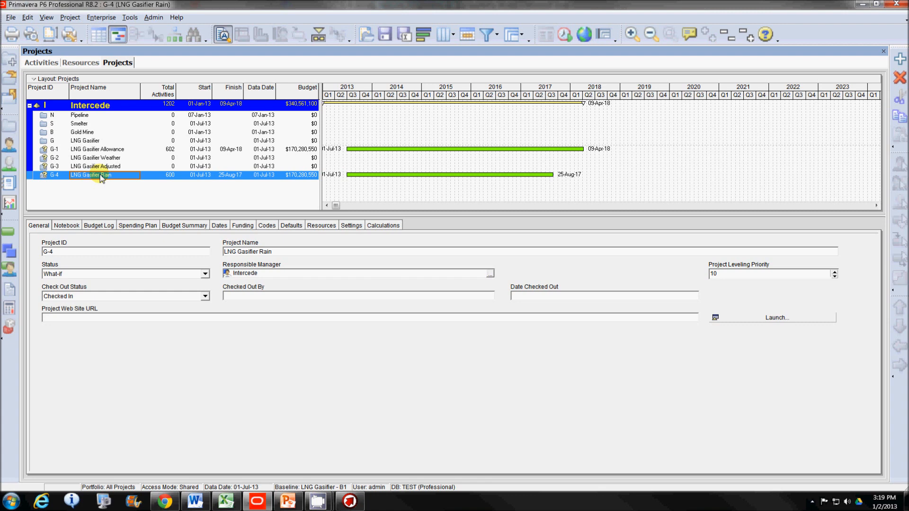
pyautogui.click(78, 63)
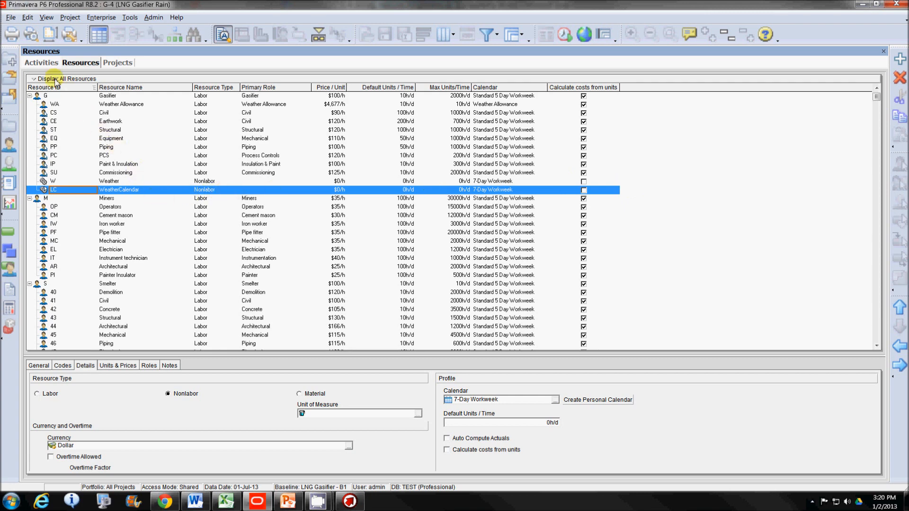
# Step: Inspect the LC.WeatherCalendar assignment on the Excavate Piles activity and look at the project's file export command
pyautogui.click(41, 62)
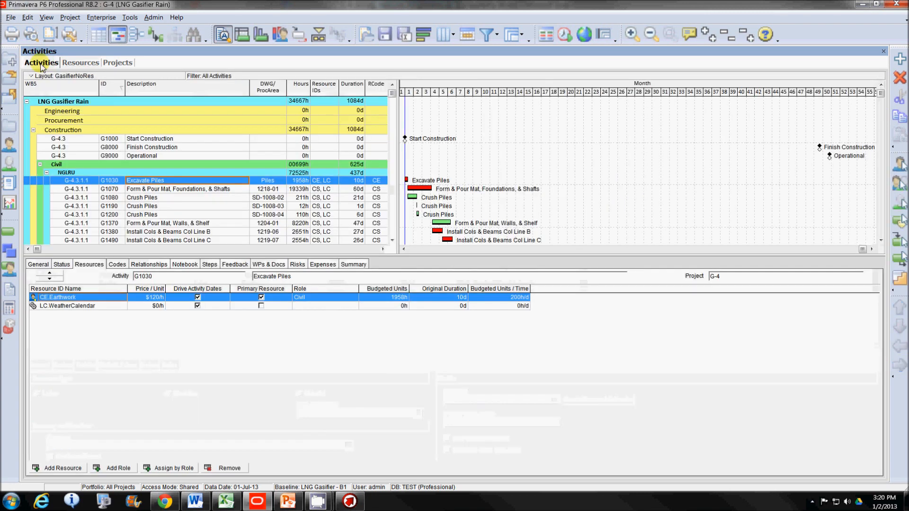
pyautogui.click(105, 308)
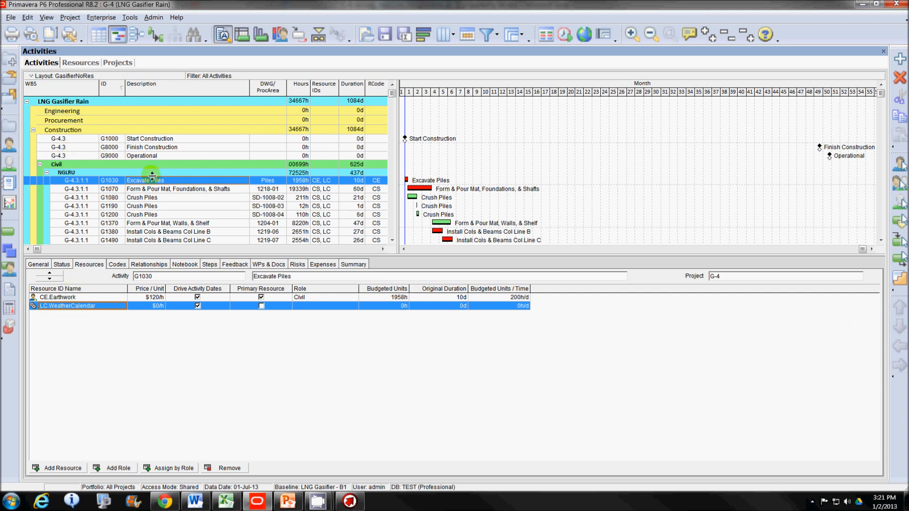
pyautogui.click(11, 17)
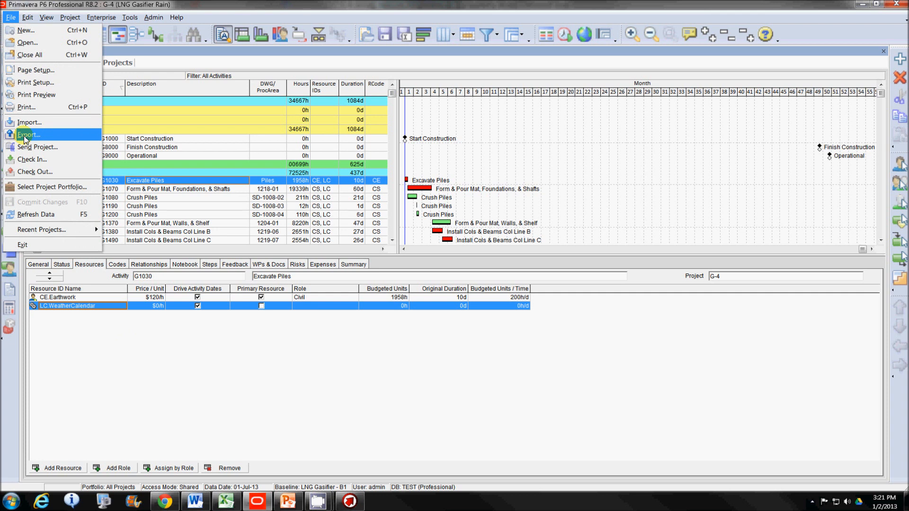
pyautogui.click(220, 376)
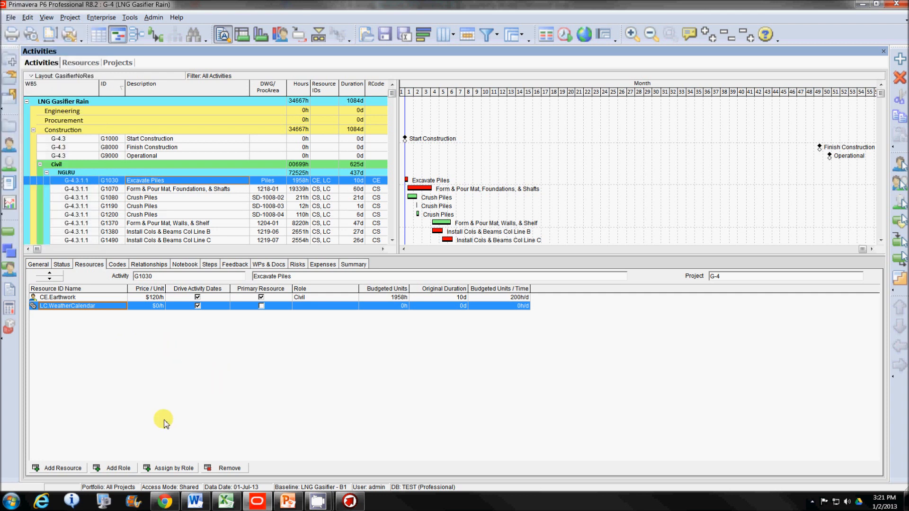
# Step: Switch to Excel and examine the activity resource assignments in G-4-Activity Resource Assignments.xls, including the rows assigned to resource LC
pyautogui.click(225, 502)
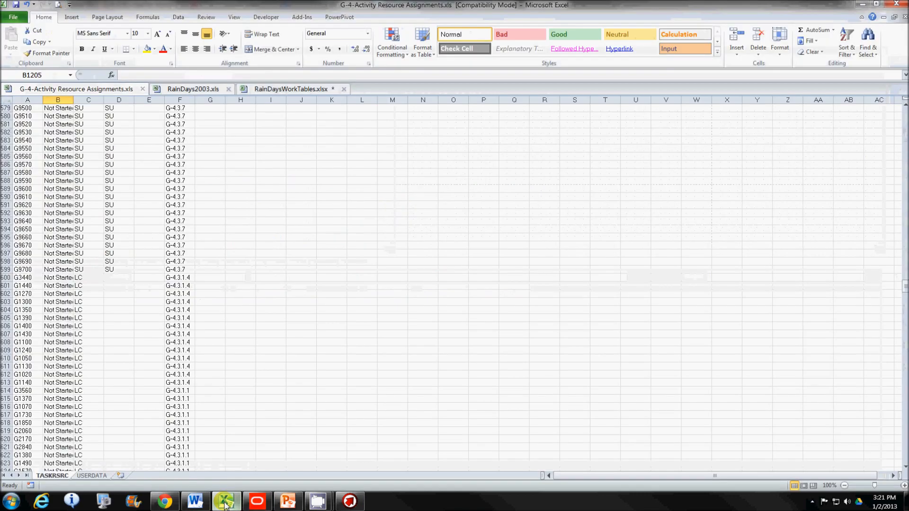
pyautogui.scroll(7, 95, 267)
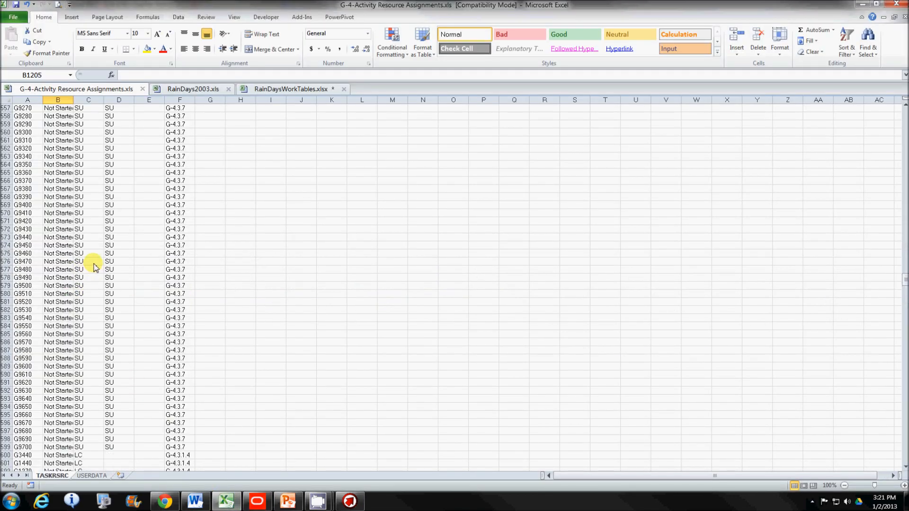
pyautogui.scroll(-3, 94, 264)
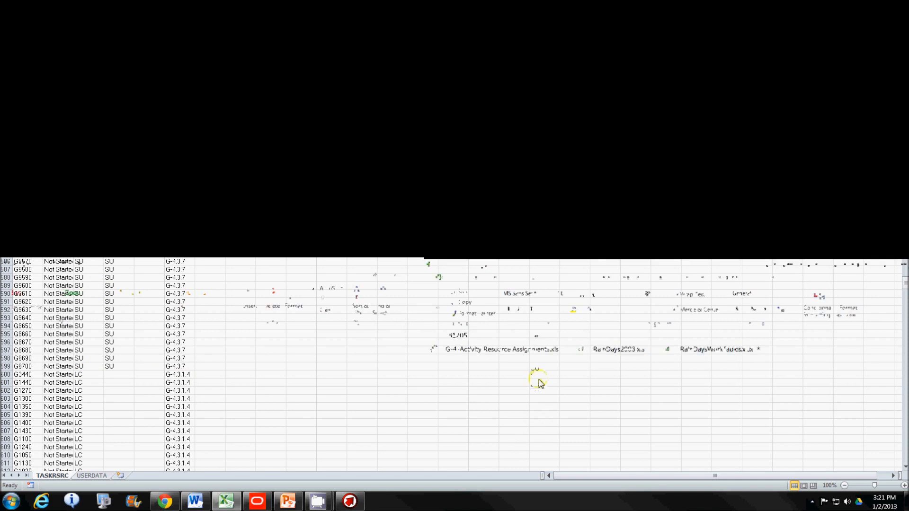
pyautogui.scroll(20, 139, 279)
pyautogui.scroll(20, 140, 283)
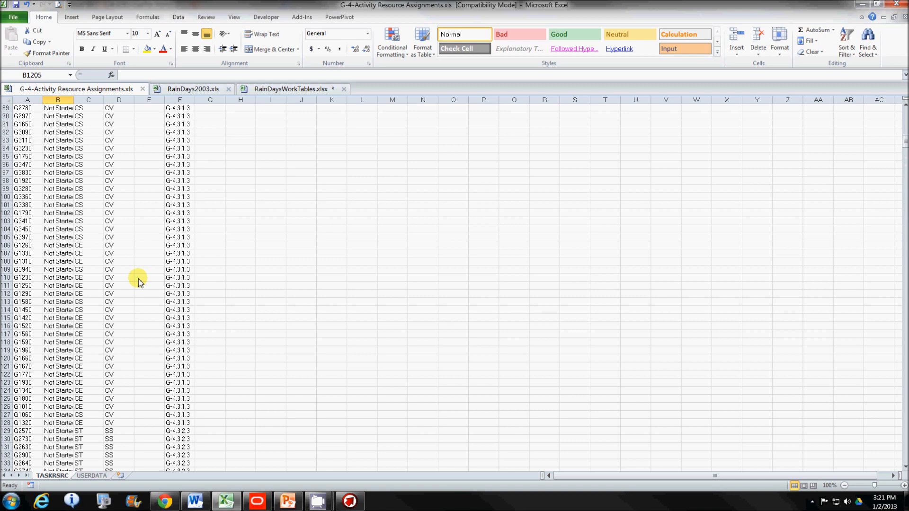
pyautogui.scroll(-20, 139, 282)
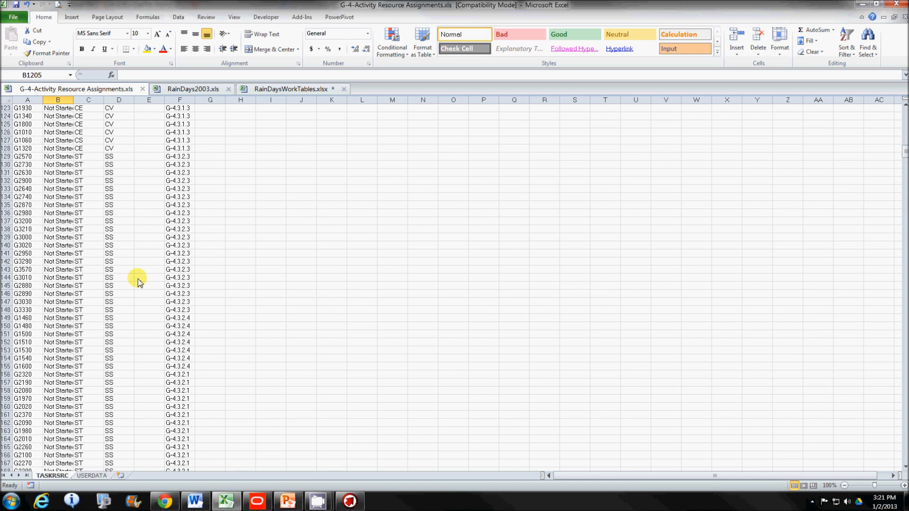
pyautogui.scroll(-20, 133, 285)
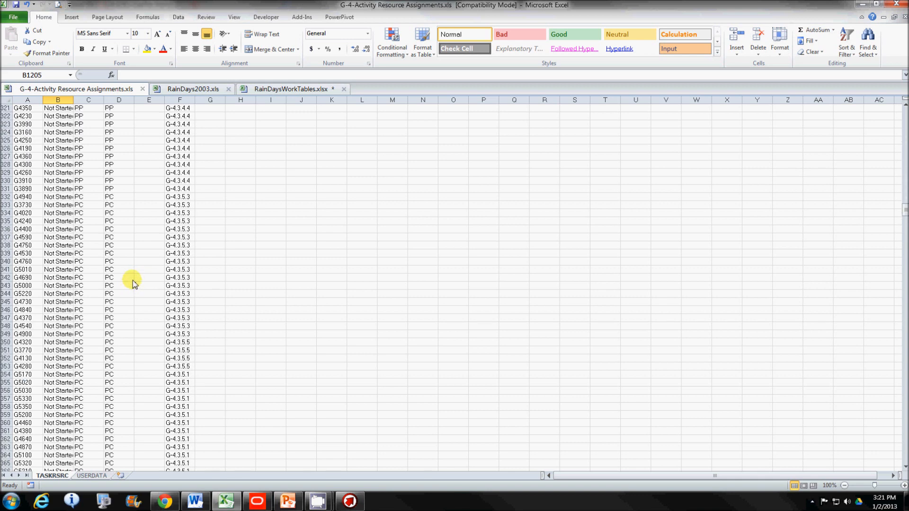
pyautogui.scroll(-20, 133, 284)
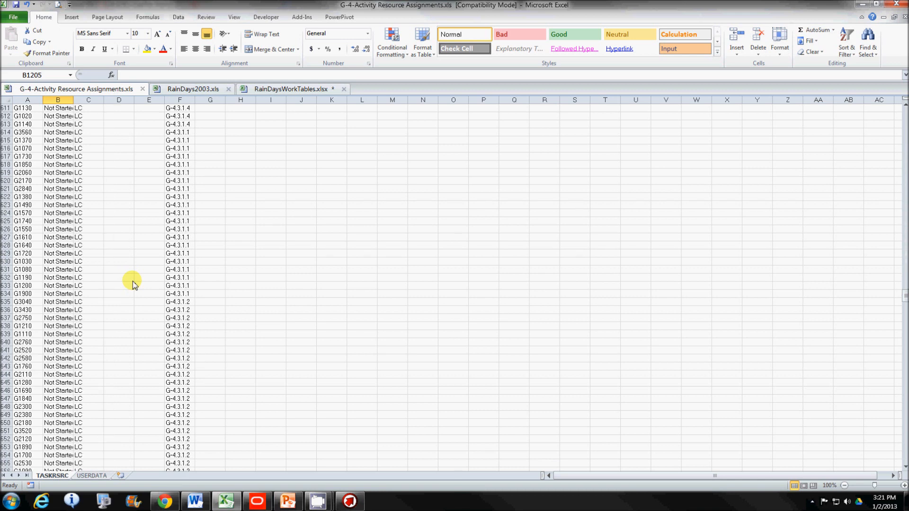
pyautogui.scroll(7, 133, 274)
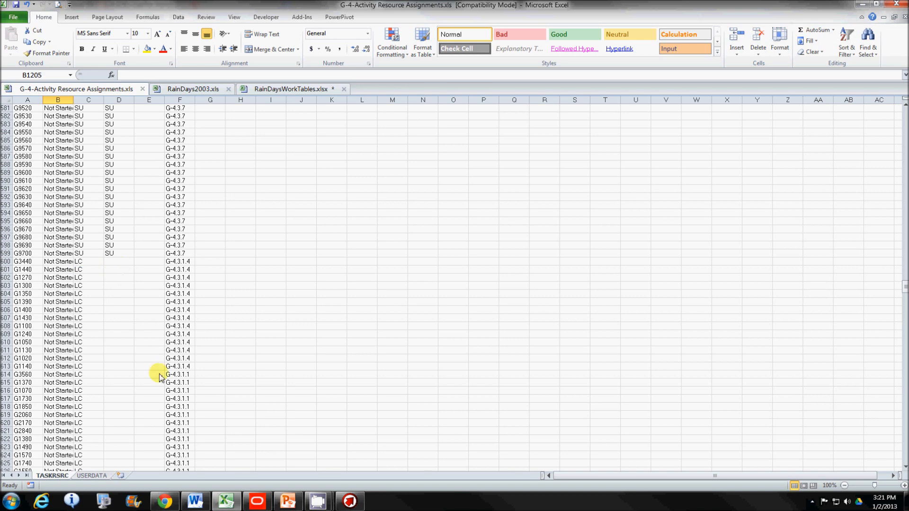
# Step: Return to Primavera P6 to check the activities' resource IDs and the file import and export commands
pyautogui.click(255, 506)
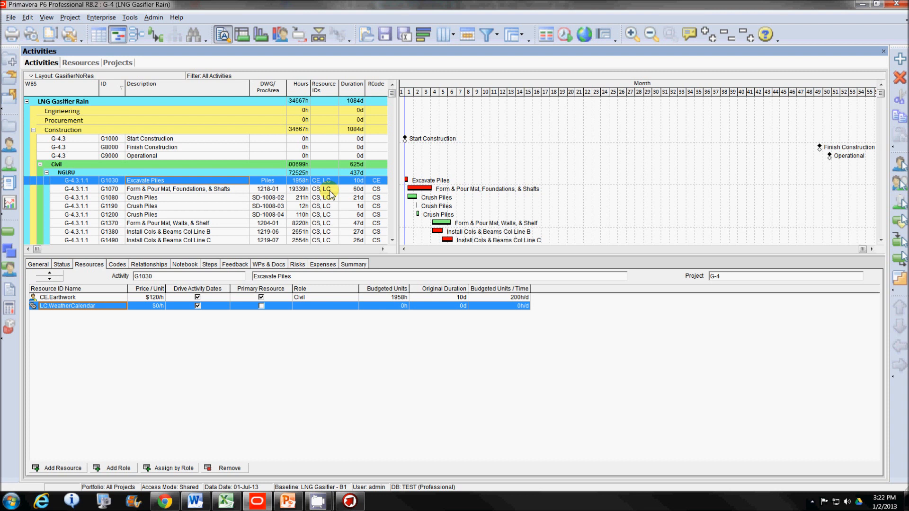
pyautogui.click(11, 17)
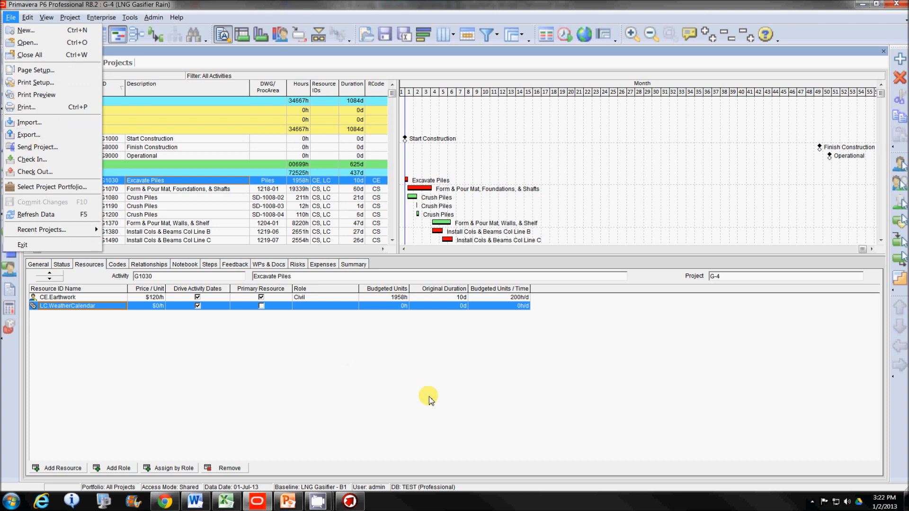
pyautogui.click(355, 381)
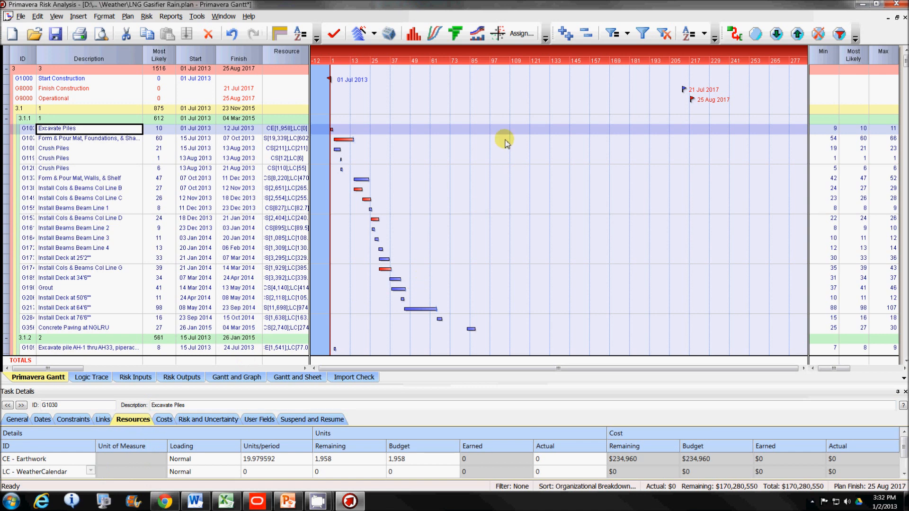
# Step: In Primavera Risk Analysis, show the finish date distribution graph for the entire LNG Gasifier Rain plan
pyautogui.click(413, 34)
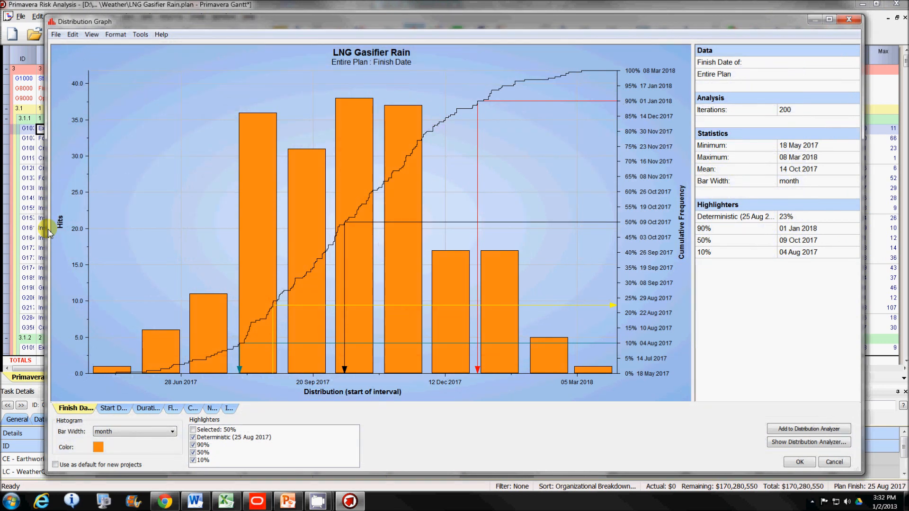
# Step: View the no-rain finish date curve in the Distribution Analyzer and return to the Gantt view
pyautogui.click(800, 442)
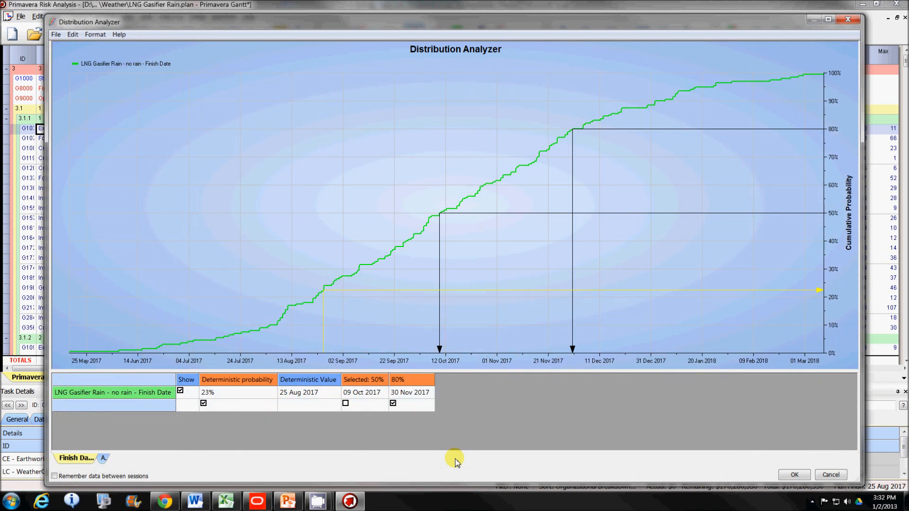
pyautogui.click(795, 475)
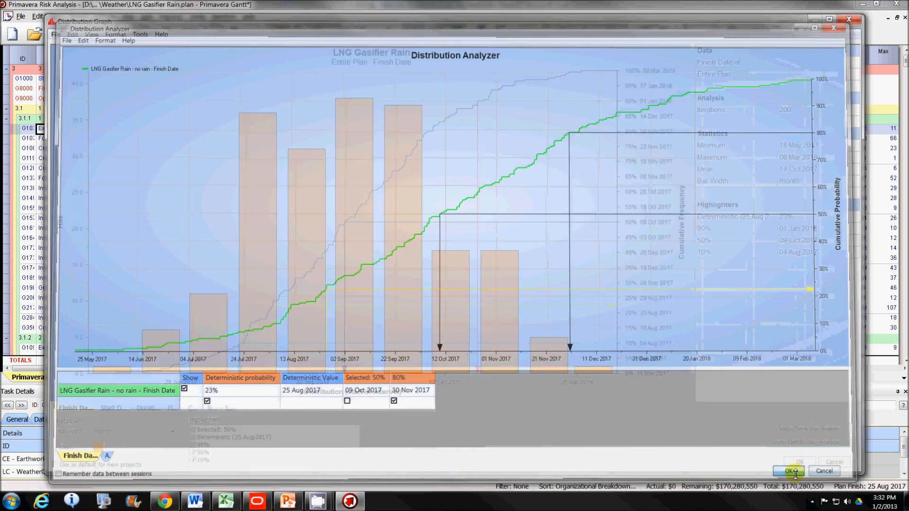
pyautogui.click(795, 471)
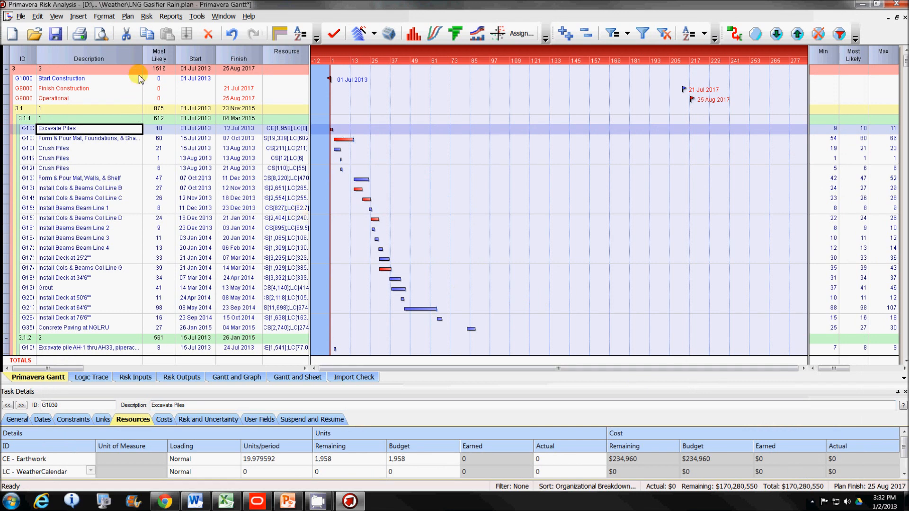
# Step: Enable weather modeling for the plan and import all weather data from RainDays2003.xls in the Weather folder of the Videos library
pyautogui.click(146, 17)
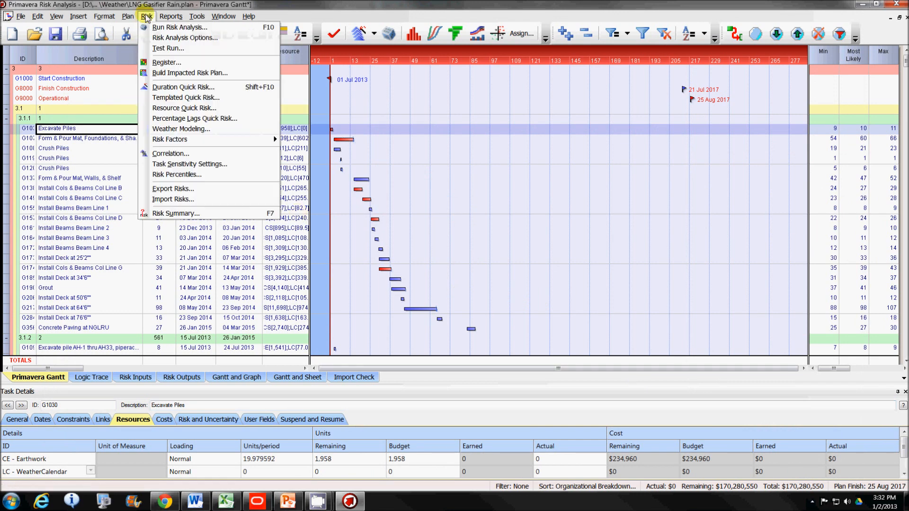
pyautogui.click(198, 132)
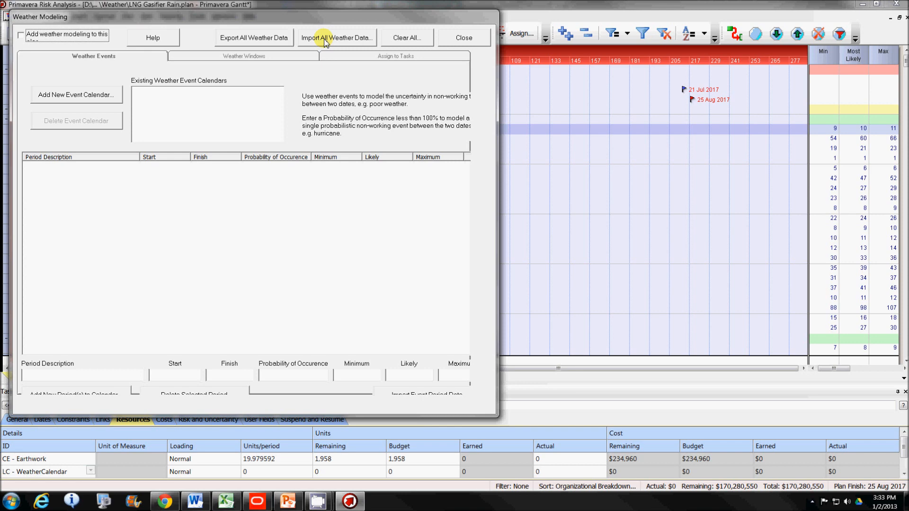
pyautogui.click(324, 39)
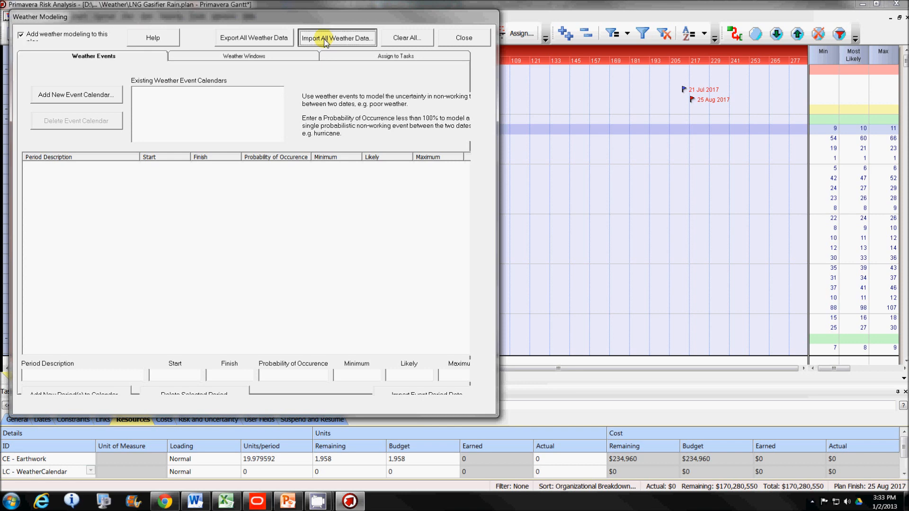
pyautogui.click(126, 270)
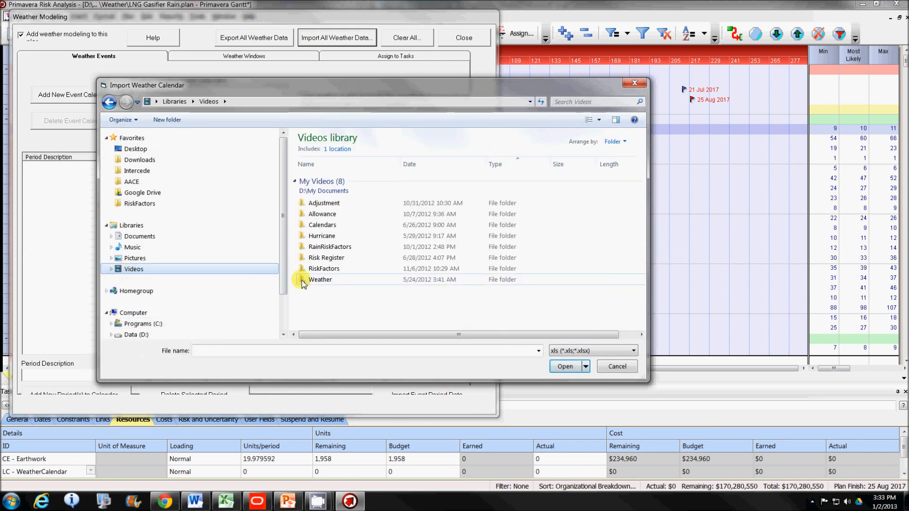
pyautogui.click(304, 281)
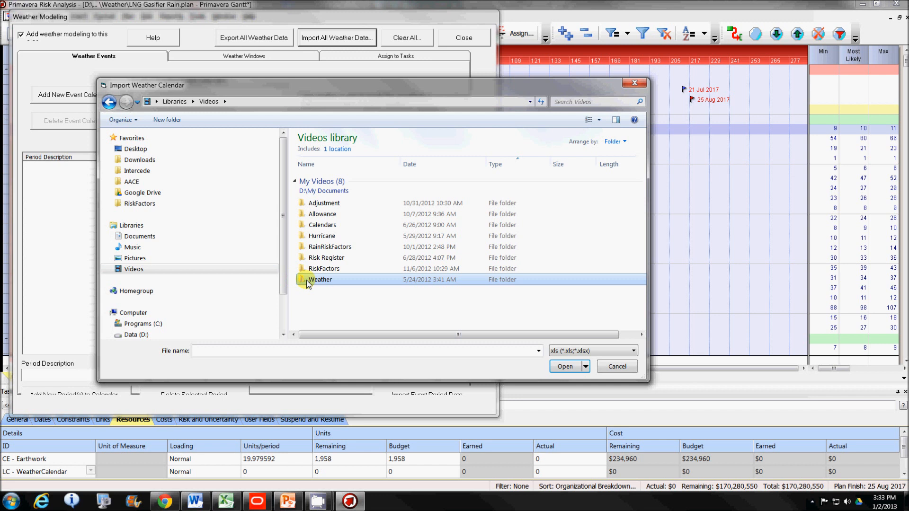
pyautogui.doubleClick(307, 283)
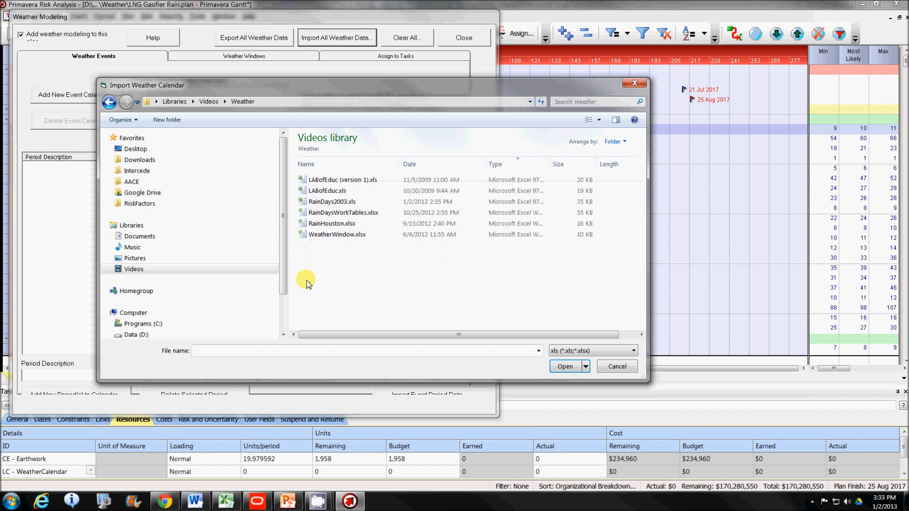
pyautogui.click(330, 202)
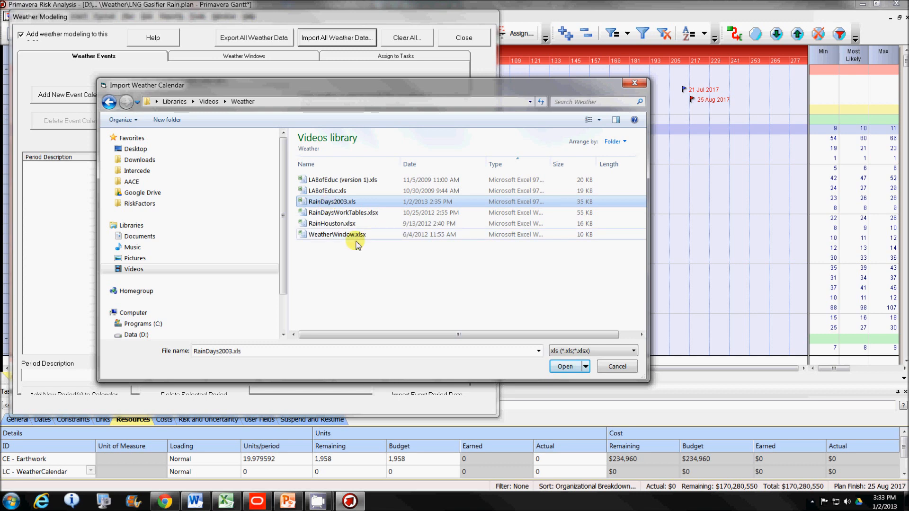
pyautogui.click(564, 366)
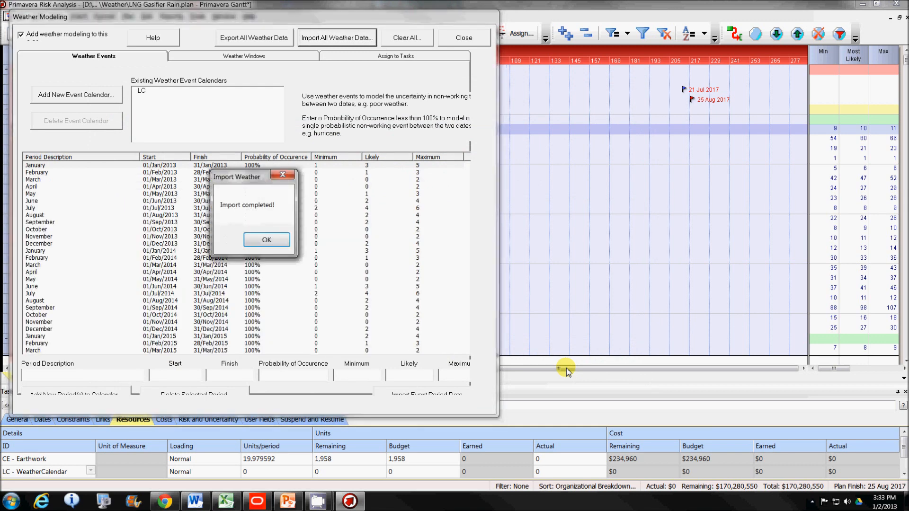
pyautogui.click(258, 240)
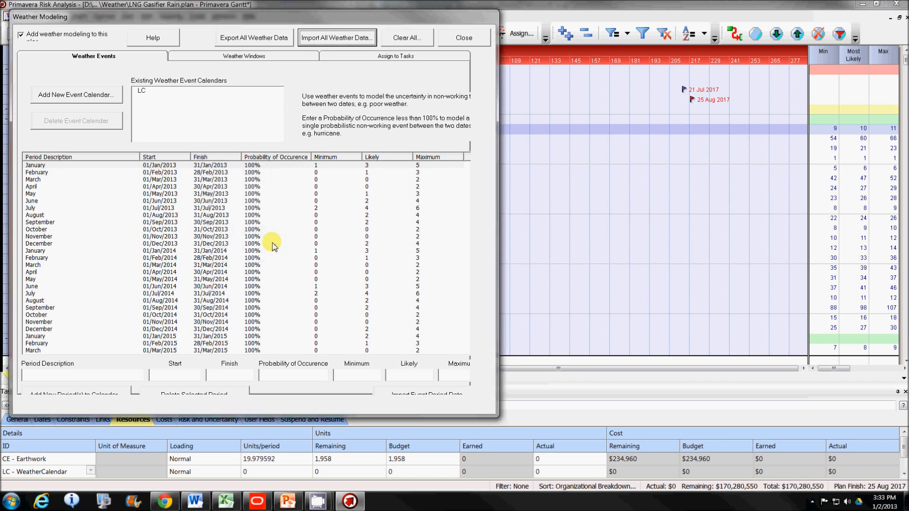
# Step: Check the weather event calendar assigned to task G1030 - Excavate Piles and close the Weather Modeling setup
pyautogui.click(394, 56)
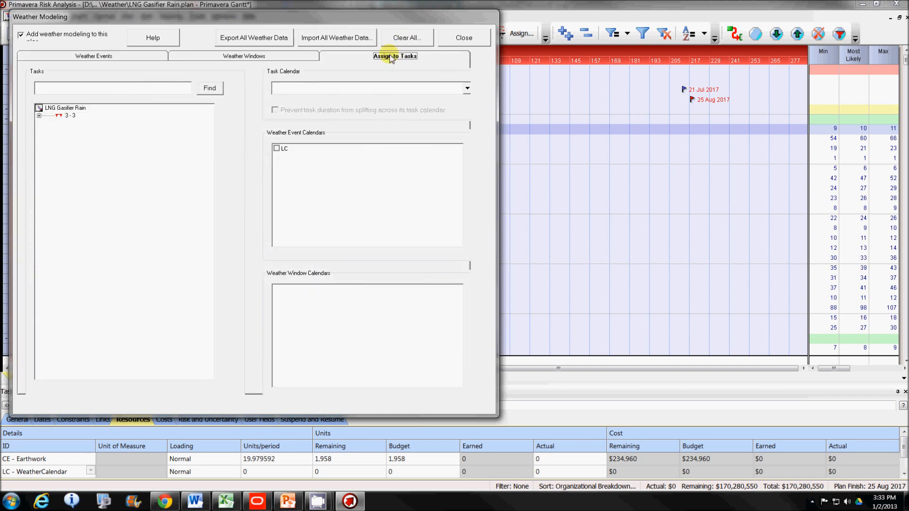
pyautogui.click(39, 115)
pyautogui.click(59, 123)
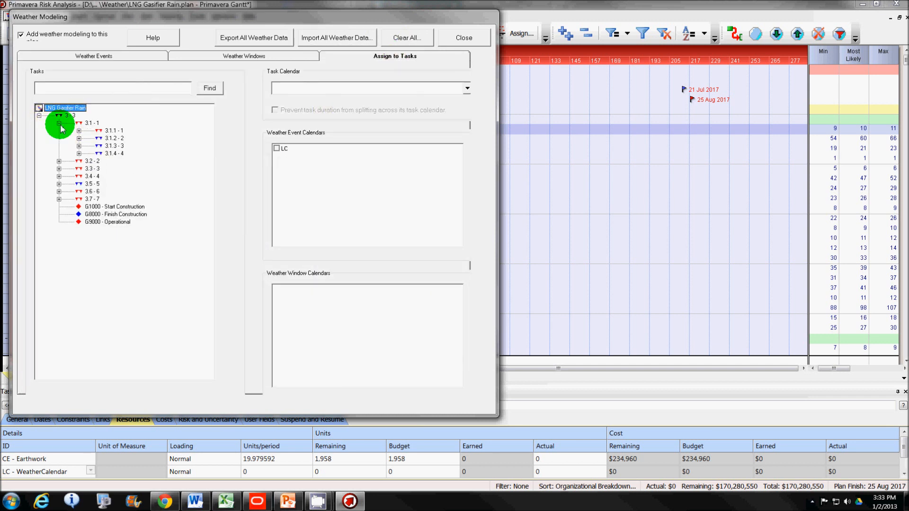
pyautogui.click(79, 130)
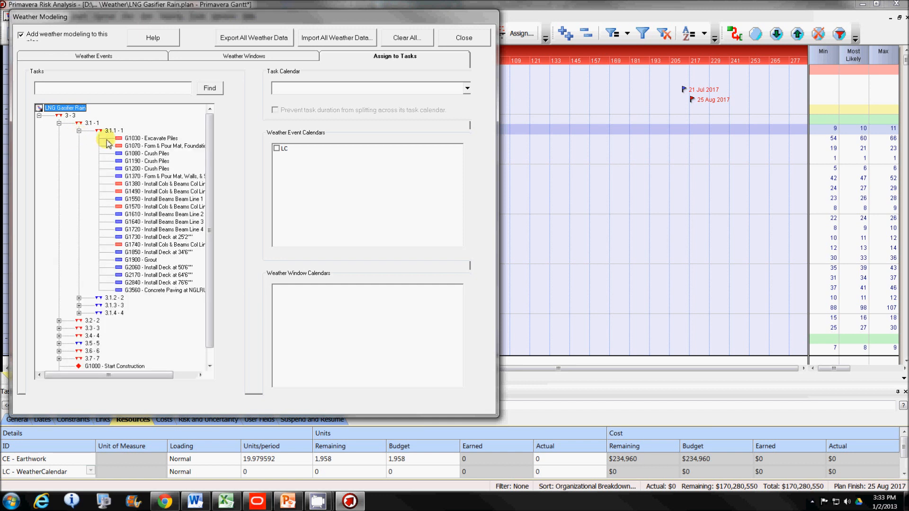
pyautogui.click(152, 140)
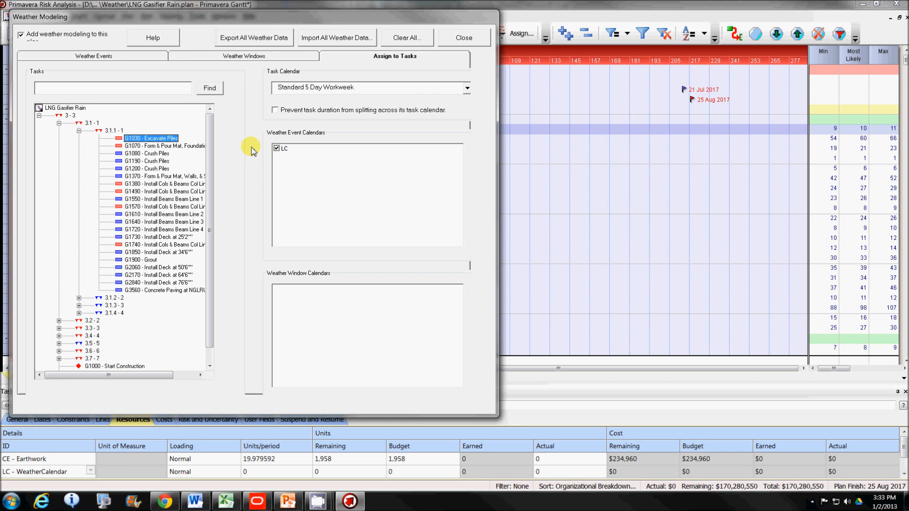
pyautogui.click(460, 40)
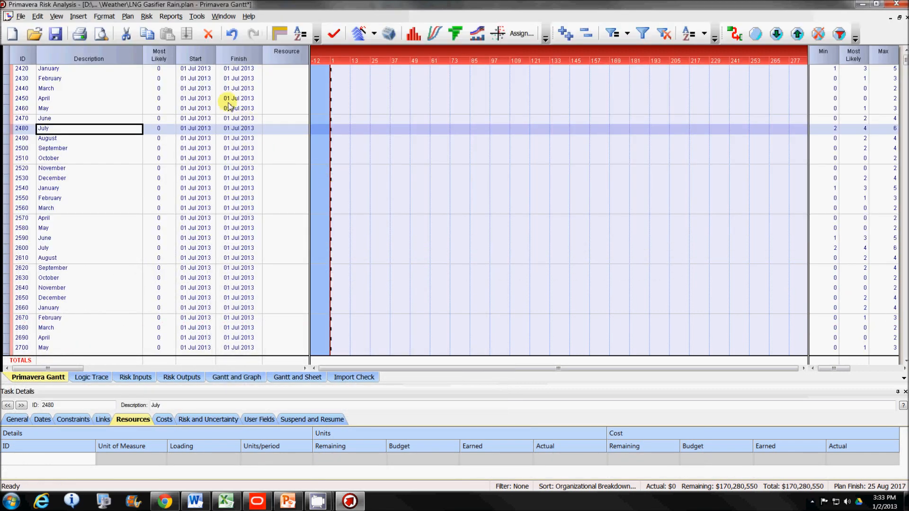
# Step: Review the monthly weather tasks, widen the ID column to fit full activity IDs, and inspect the resources on G1030 Excavate Piles
pyautogui.scroll(-11, 281, 206)
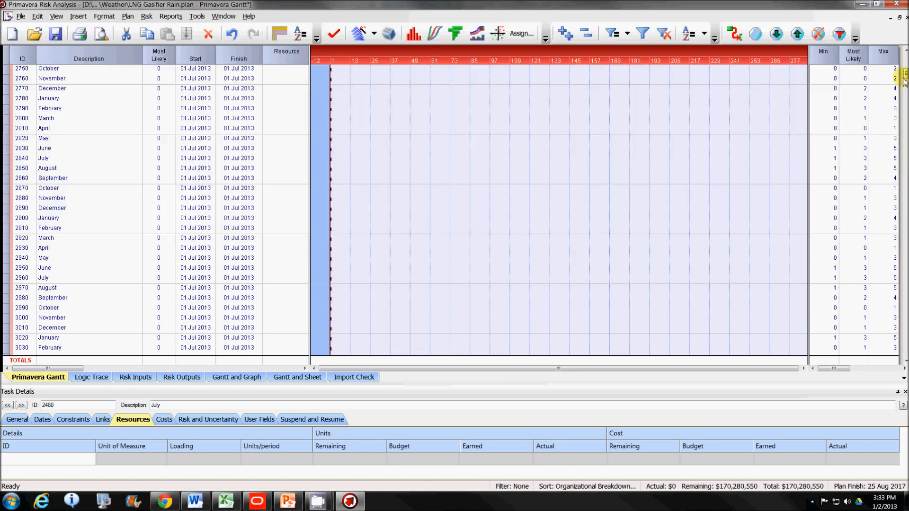
pyautogui.moveTo(903, 76); pyautogui.dragTo(902, 93)
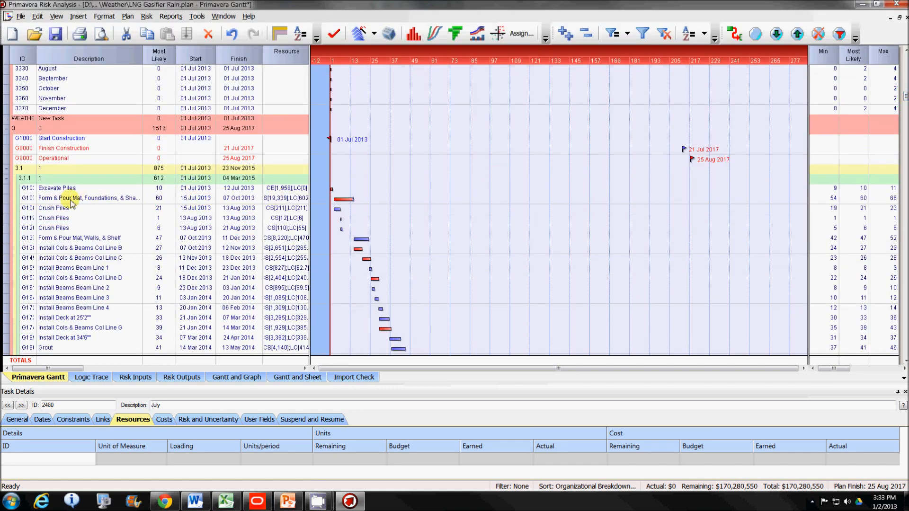
pyautogui.moveTo(36, 55); pyautogui.dragTo(49, 54)
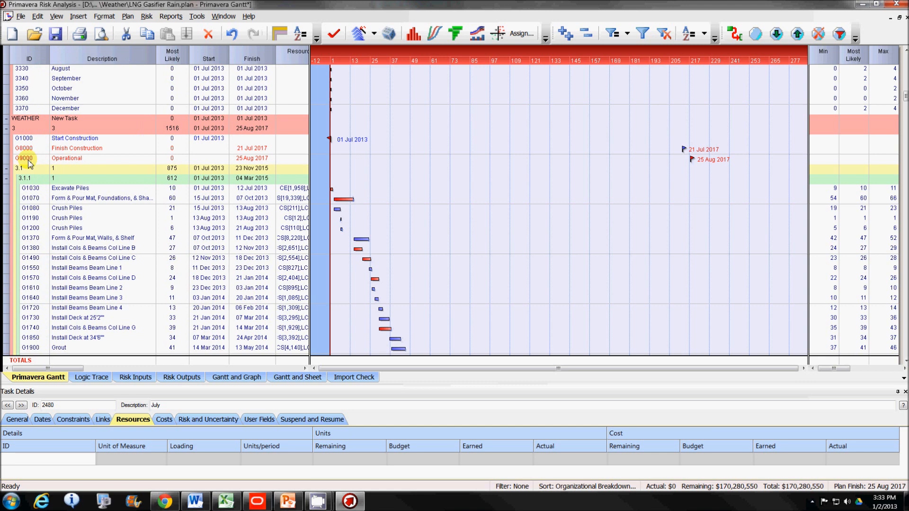
pyautogui.click(30, 189)
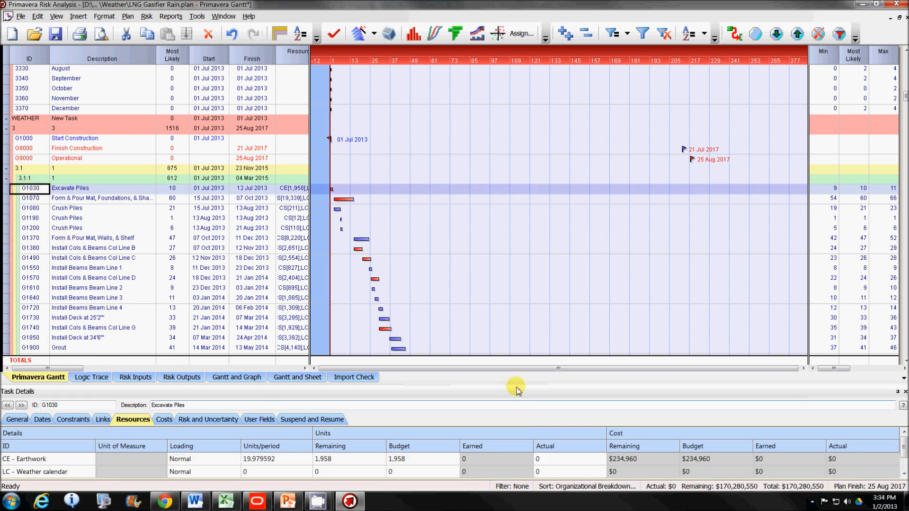
pyautogui.click(904, 474)
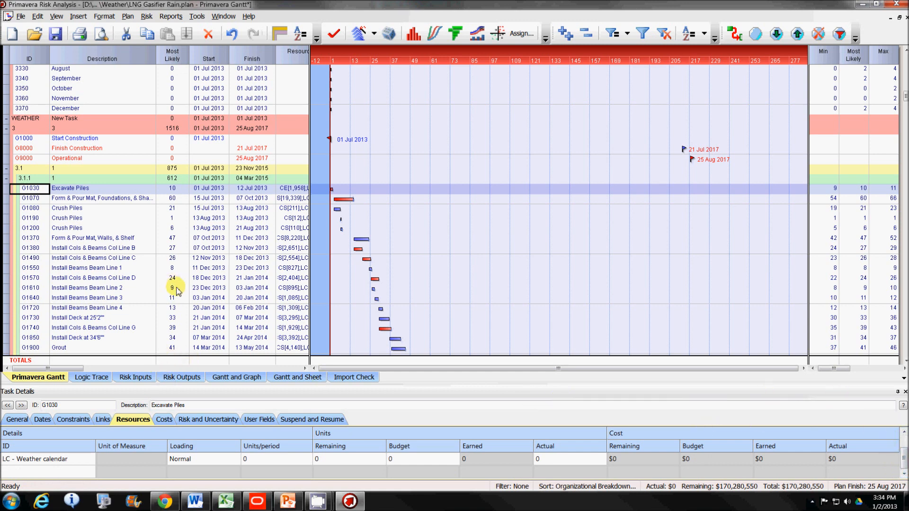
# Step: Review the Warnings and Analysis options, keep them as set, and run the risk analysis with the Distribution Graph shown at the end
pyautogui.click(389, 36)
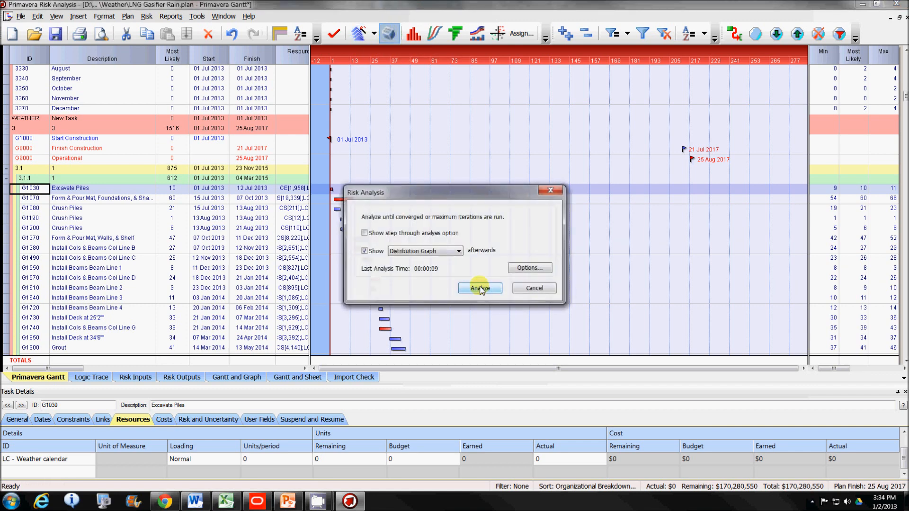
pyautogui.click(526, 268)
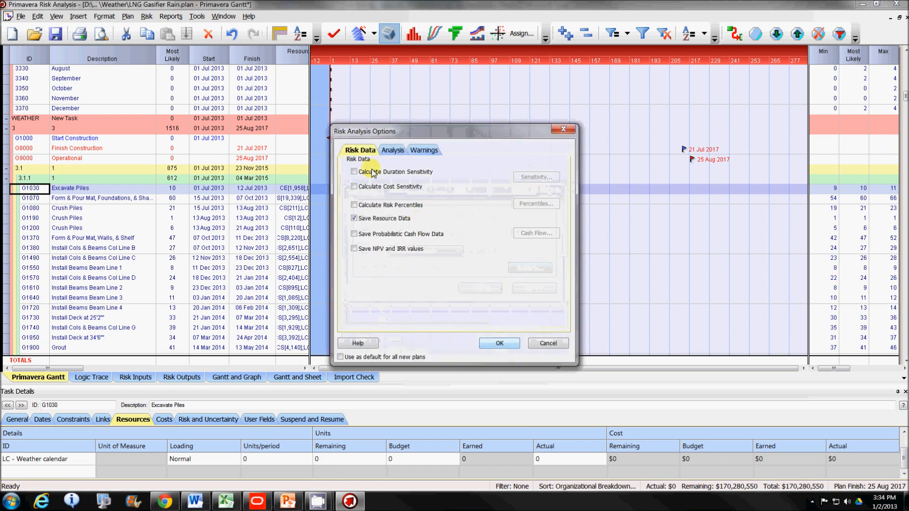
pyautogui.click(435, 151)
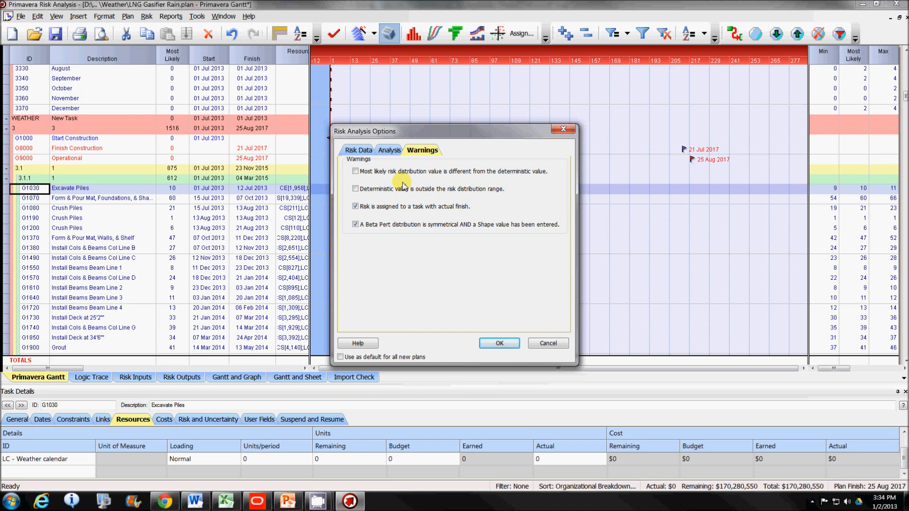
pyautogui.click(386, 151)
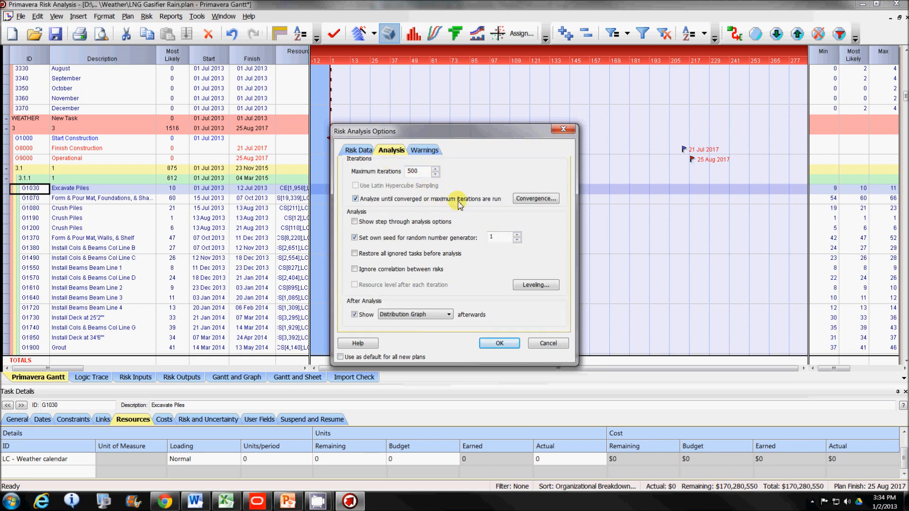
pyautogui.click(496, 343)
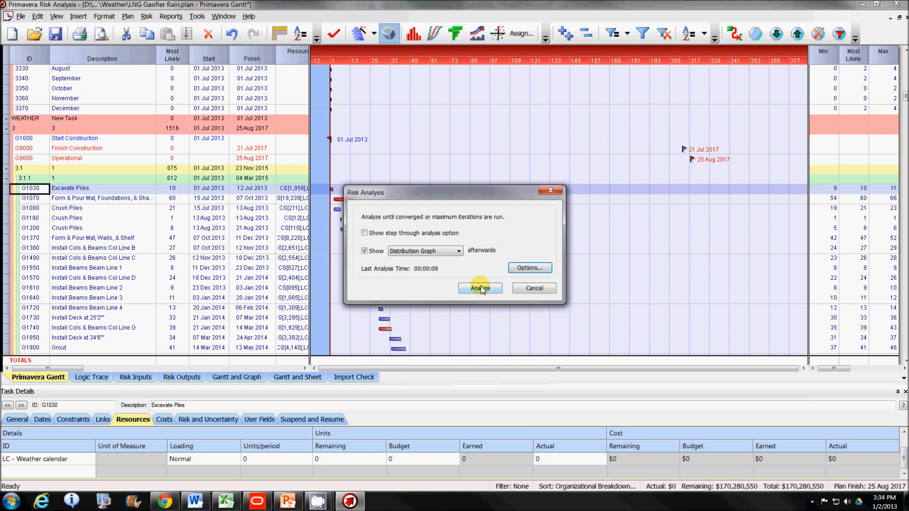
pyautogui.click(480, 288)
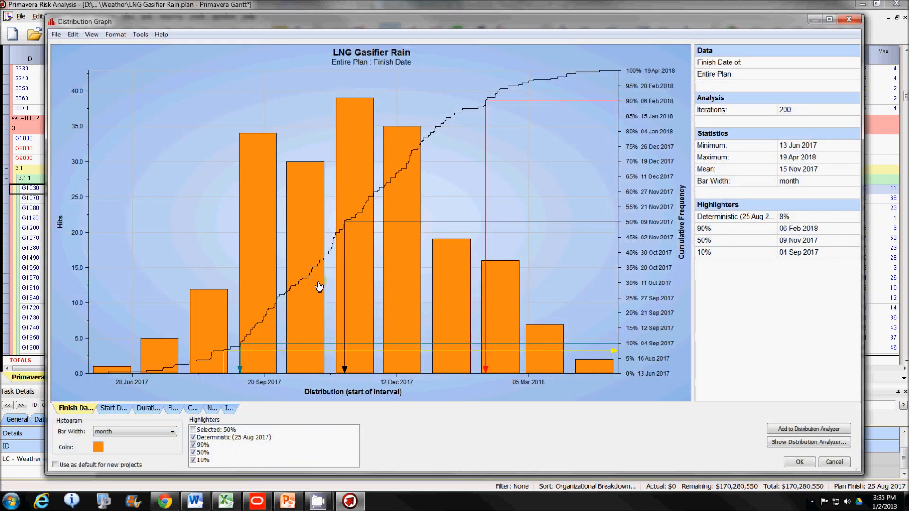
# Step: Add the entire plan's new finish date distribution to the Distribution Analyzer and rename it LNG Gasifier Rain - with rain
pyautogui.click(795, 429)
pyautogui.click(808, 442)
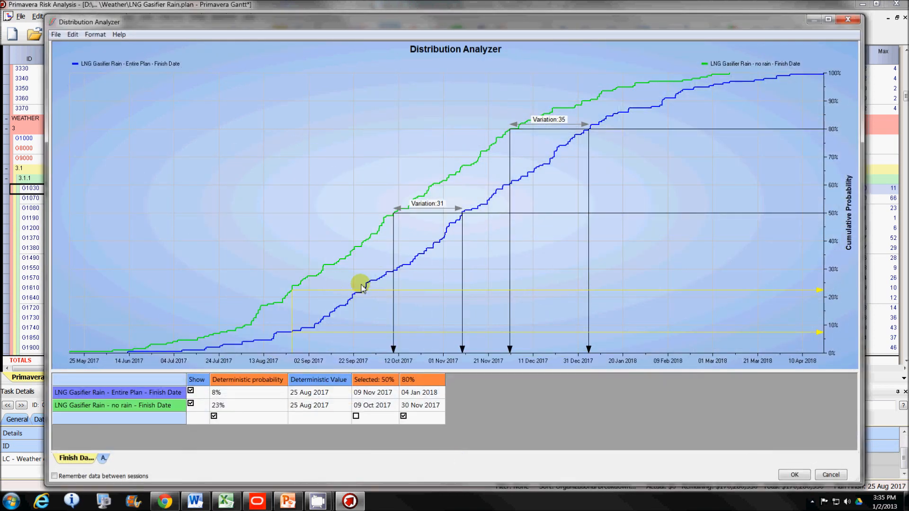
pyautogui.click(136, 398)
pyautogui.rightClick(136, 398)
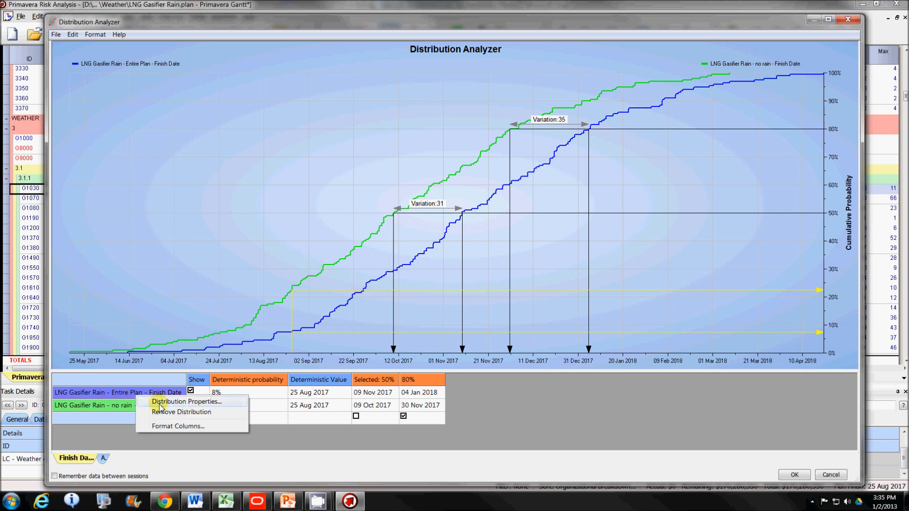
pyautogui.click(180, 402)
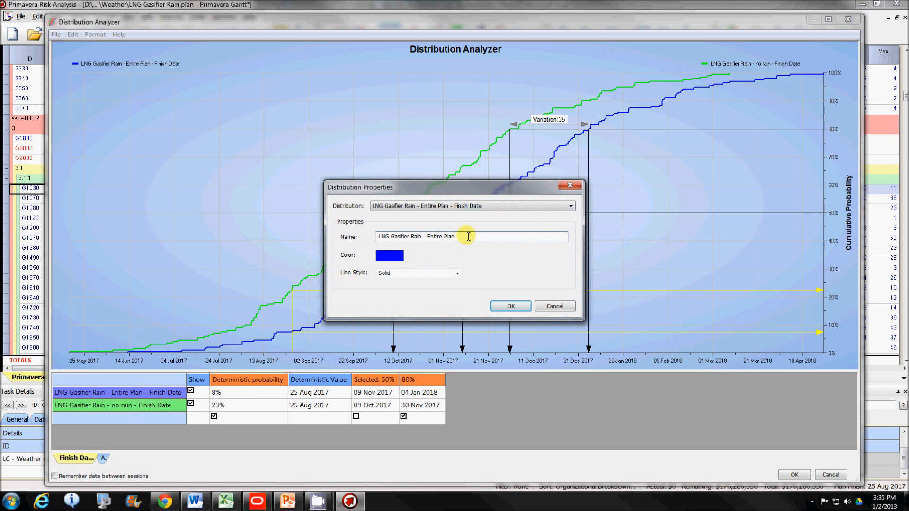
pyautogui.press('BackSpace')
pyautogui.press('BackSpace')
pyautogui.press('BackSpace')
pyautogui.press('BackSpace')
pyautogui.press('BackSpace')
pyautogui.press('BackSpace')
pyautogui.press('BackSpace')
pyautogui.press('BackSpace')
pyautogui.press('BackSpace')
pyautogui.press('BackSpace')
pyautogui.press('BackSpace')
pyautogui.write('with')
pyautogui.click(511, 306)
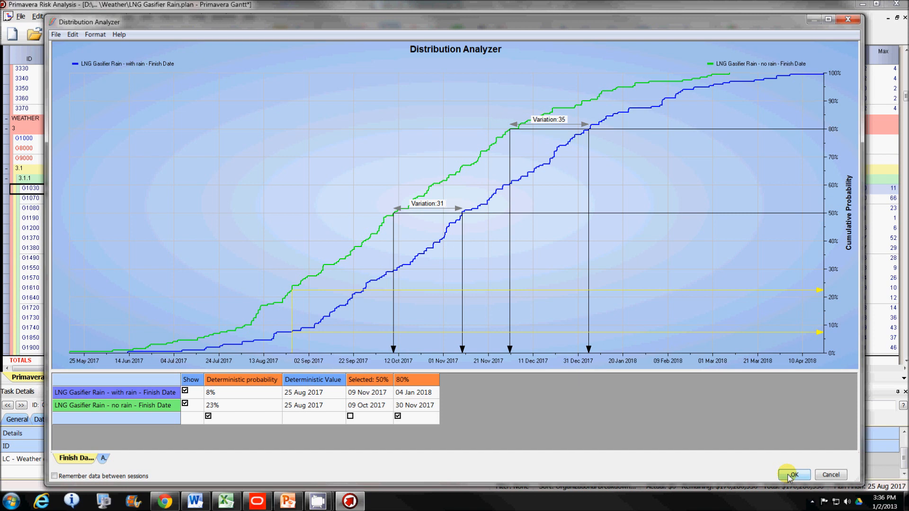
pyautogui.click(791, 475)
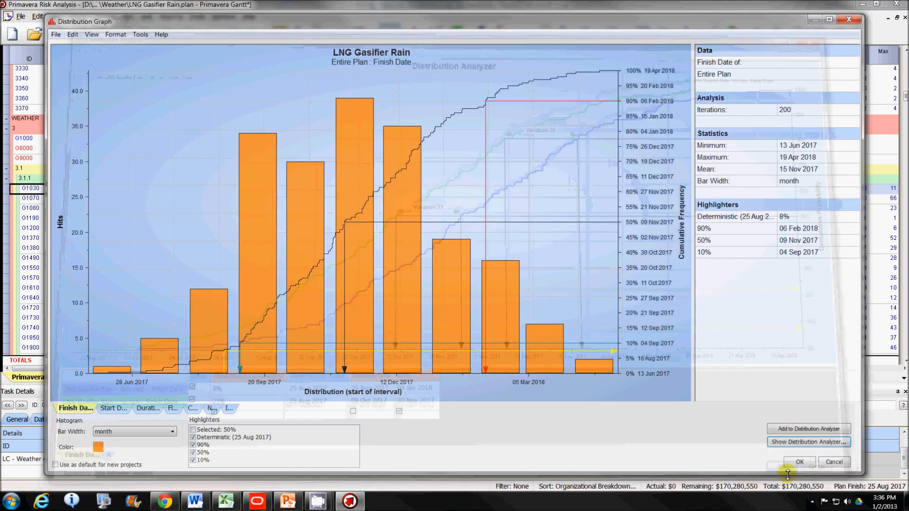
pyautogui.click(796, 460)
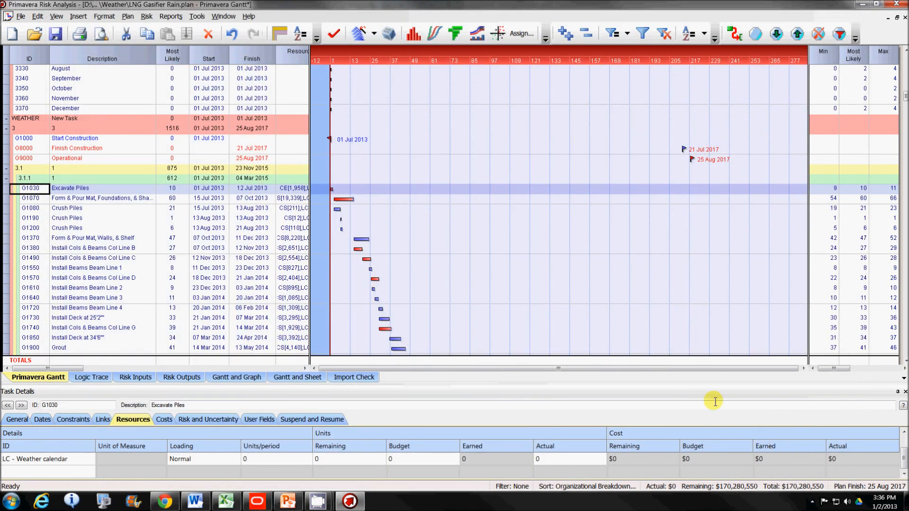